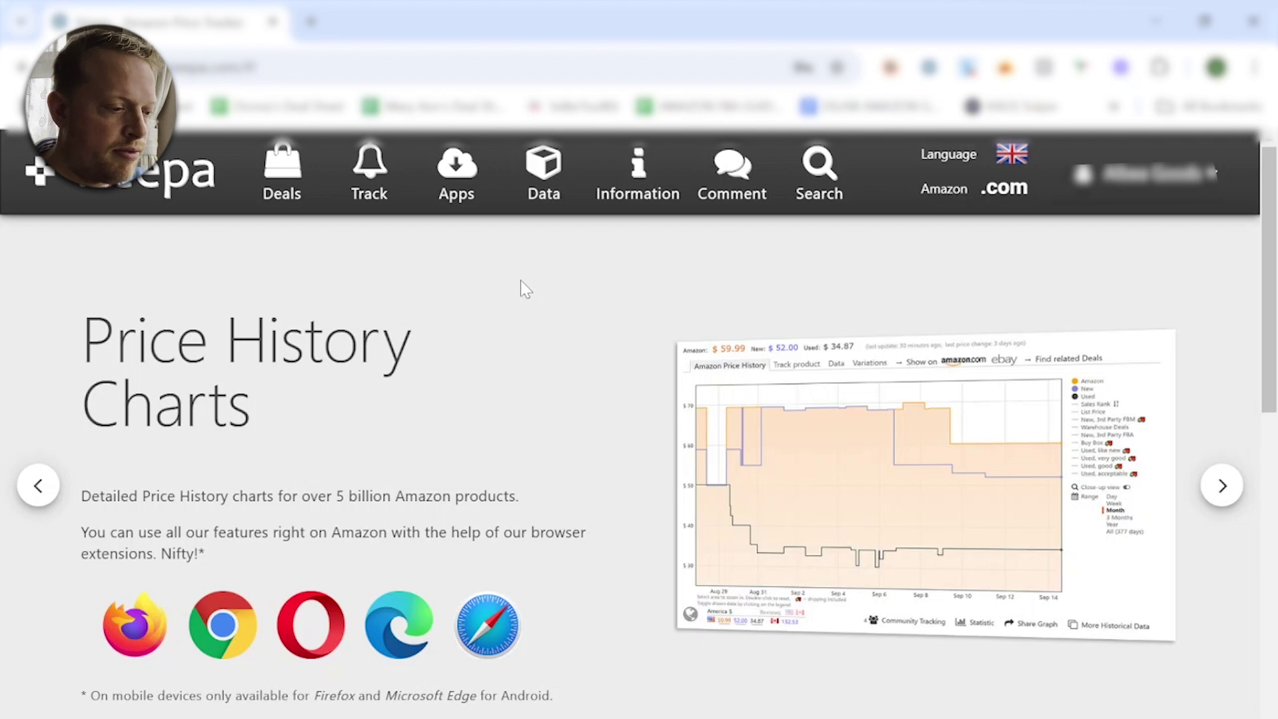
# Open Keepa's Product Finder and go to its Offer Counts filters
pyautogui.click(554, 170)
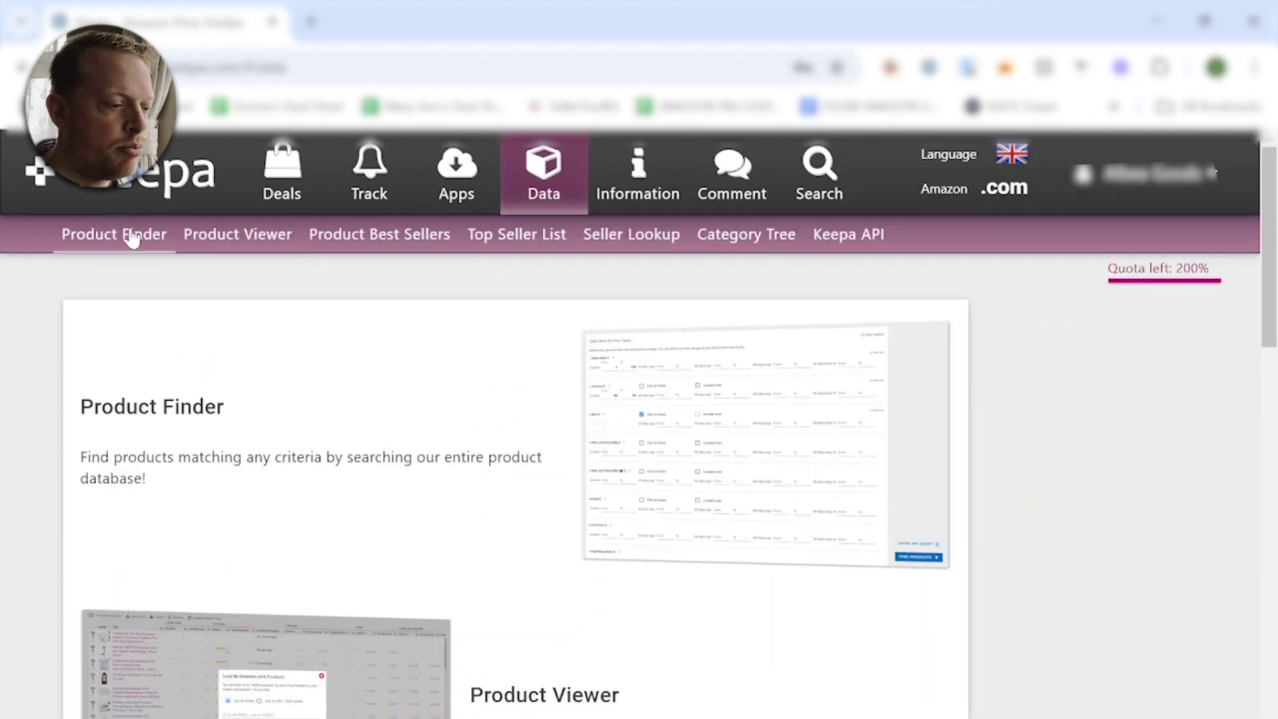
pyautogui.click(133, 234)
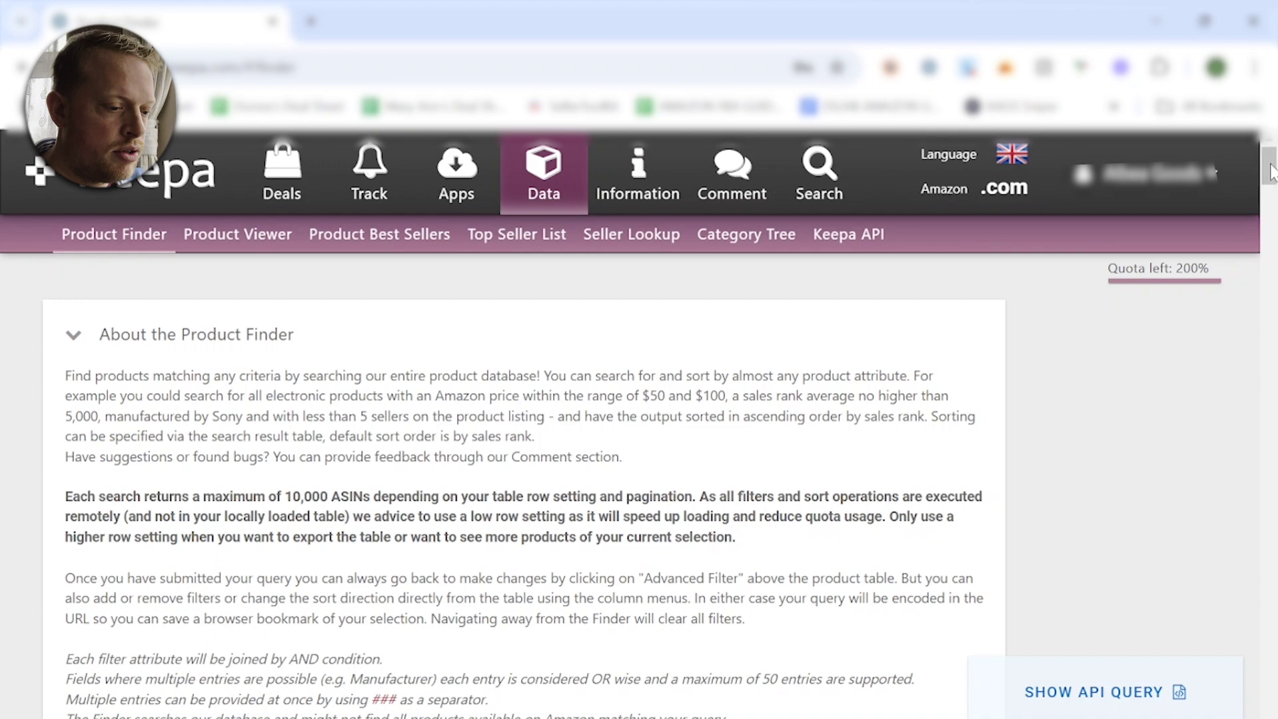
pyautogui.moveTo(1270, 171); pyautogui.dragTo(1270, 198)
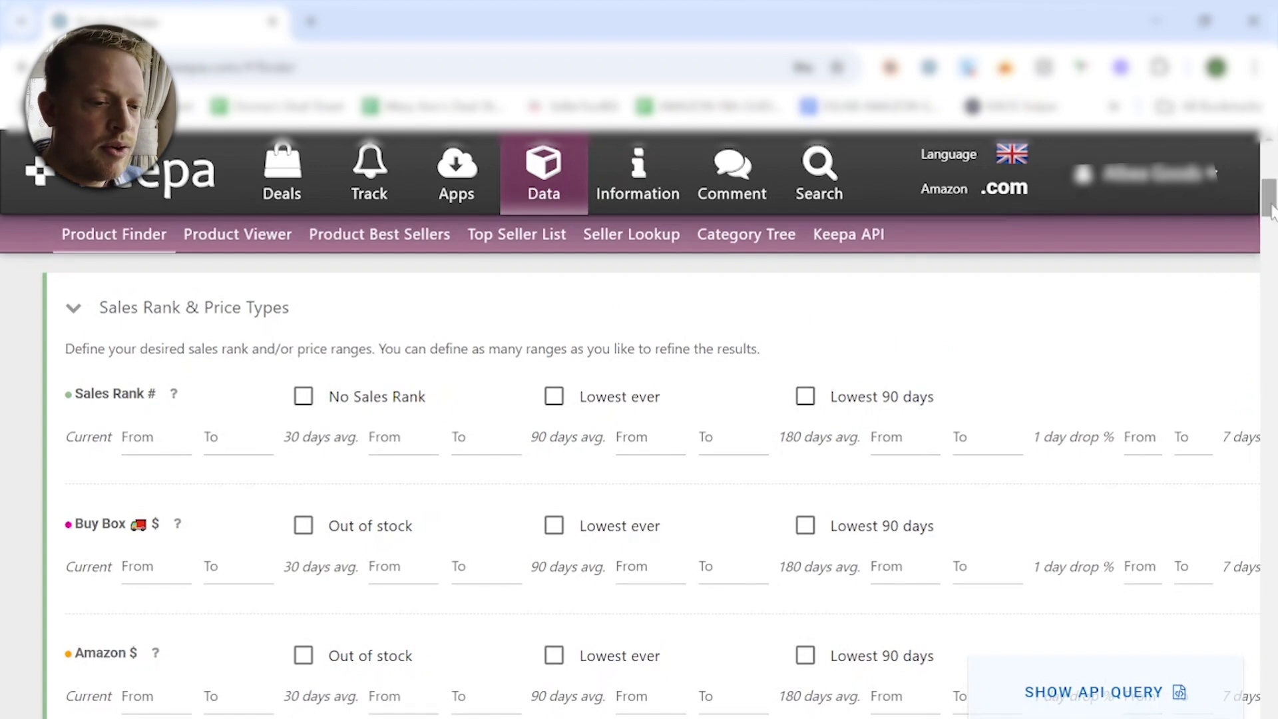
pyautogui.moveTo(1269, 203); pyautogui.dragTo(1269, 441)
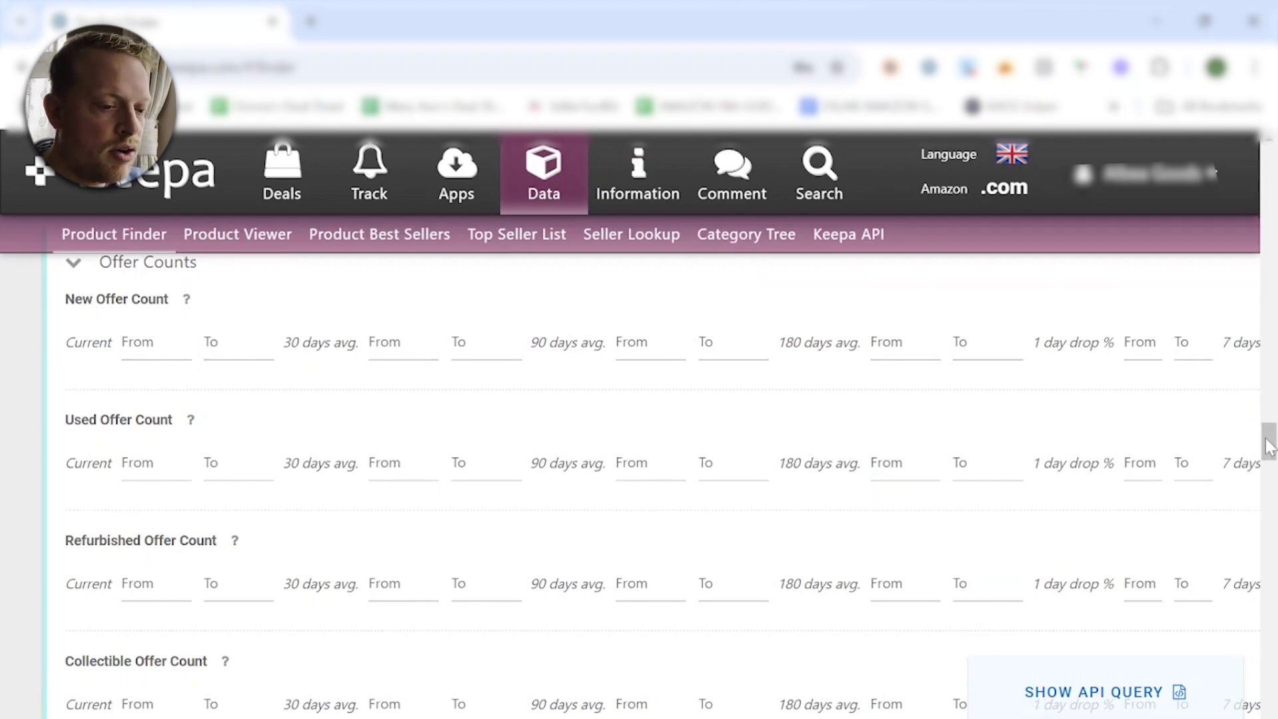
pyautogui.scroll(1, 56, 394)
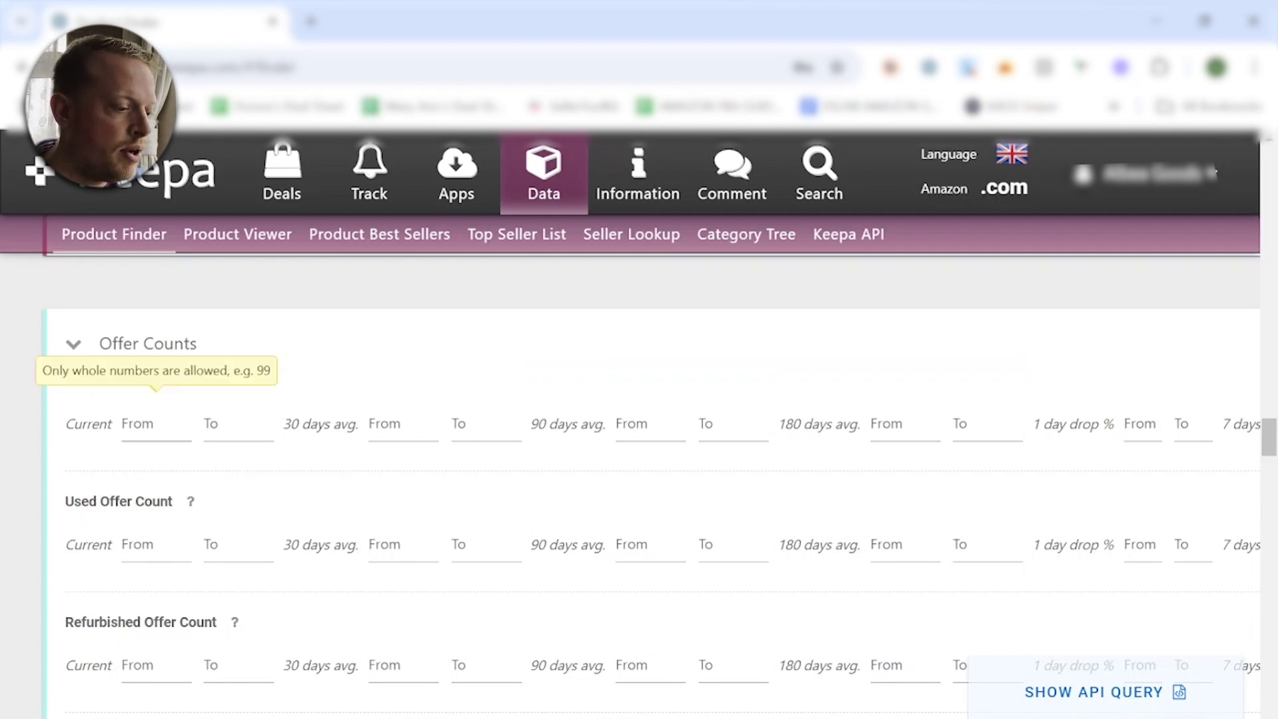
# Set the New Offer Count filter to a current maximum of 10 and a 90-day average minimum of 20
pyautogui.click(191, 426)
pyautogui.press('Tab')
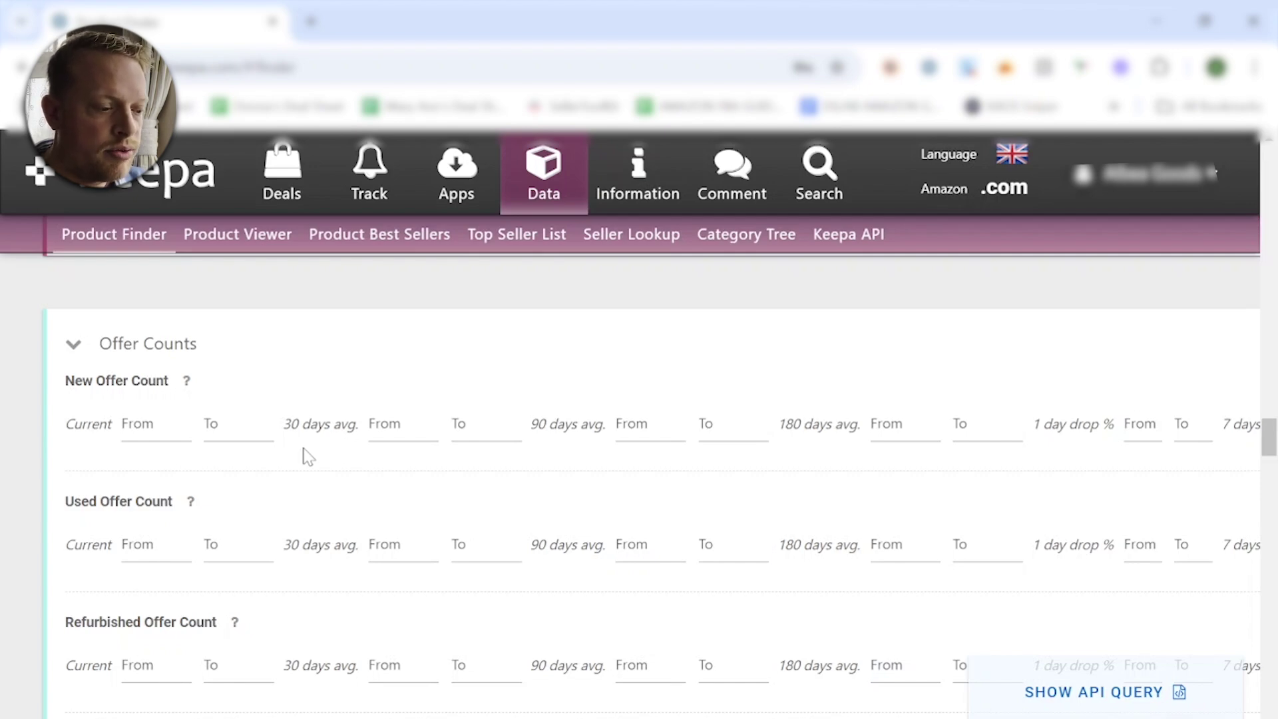
pyautogui.scroll(-1, 303, 386)
pyautogui.click(190, 392)
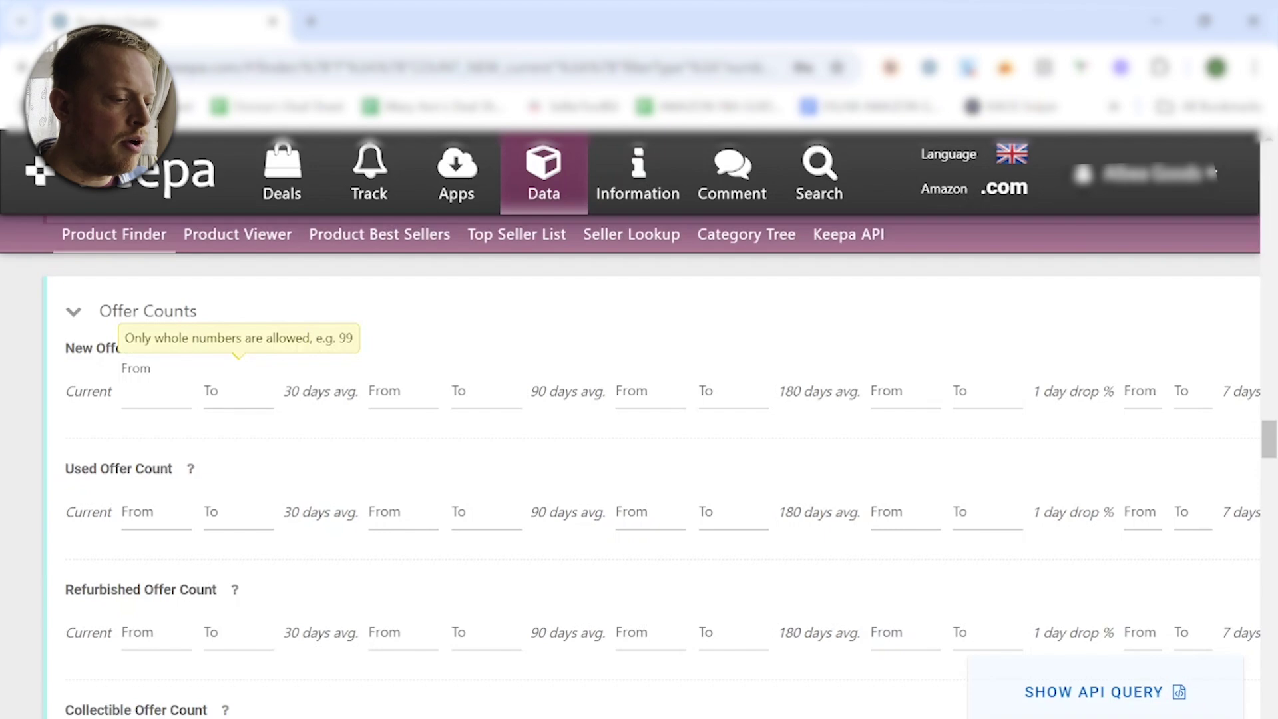
pyautogui.press('Tab')
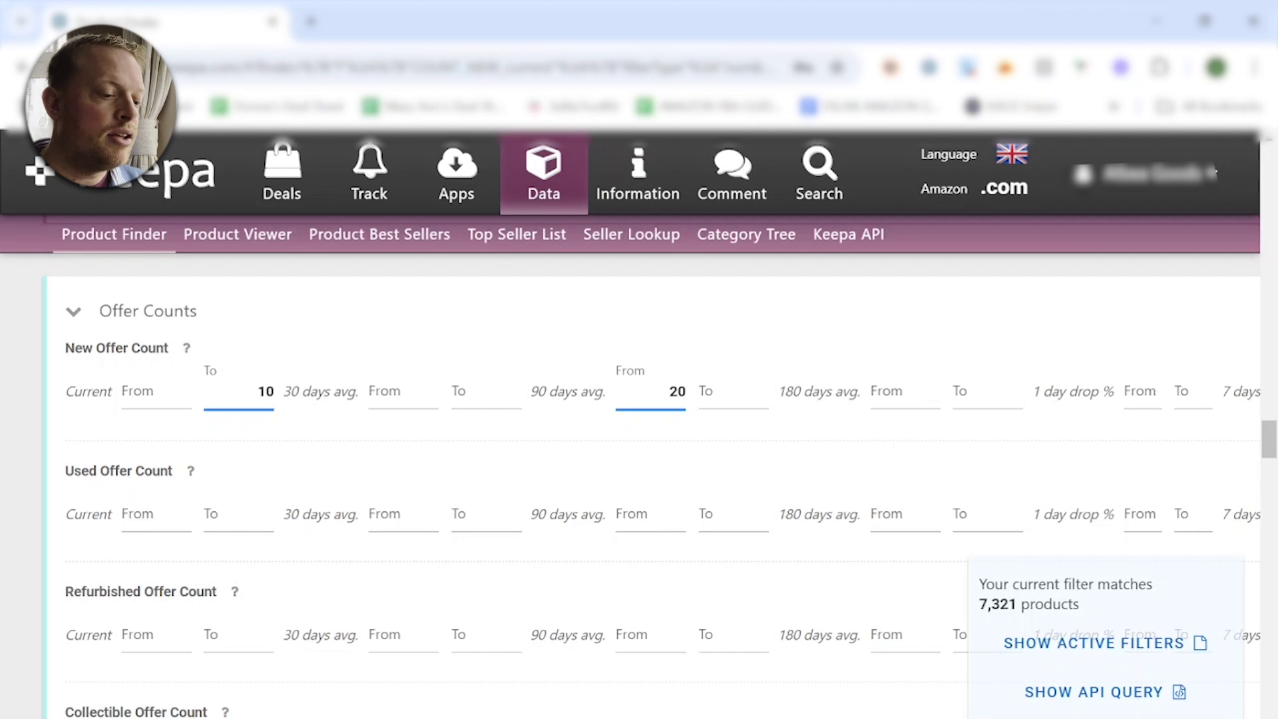
# Set the New Offer Count's 180-day average minimum to 30 and list the matching products
pyautogui.click(905, 393)
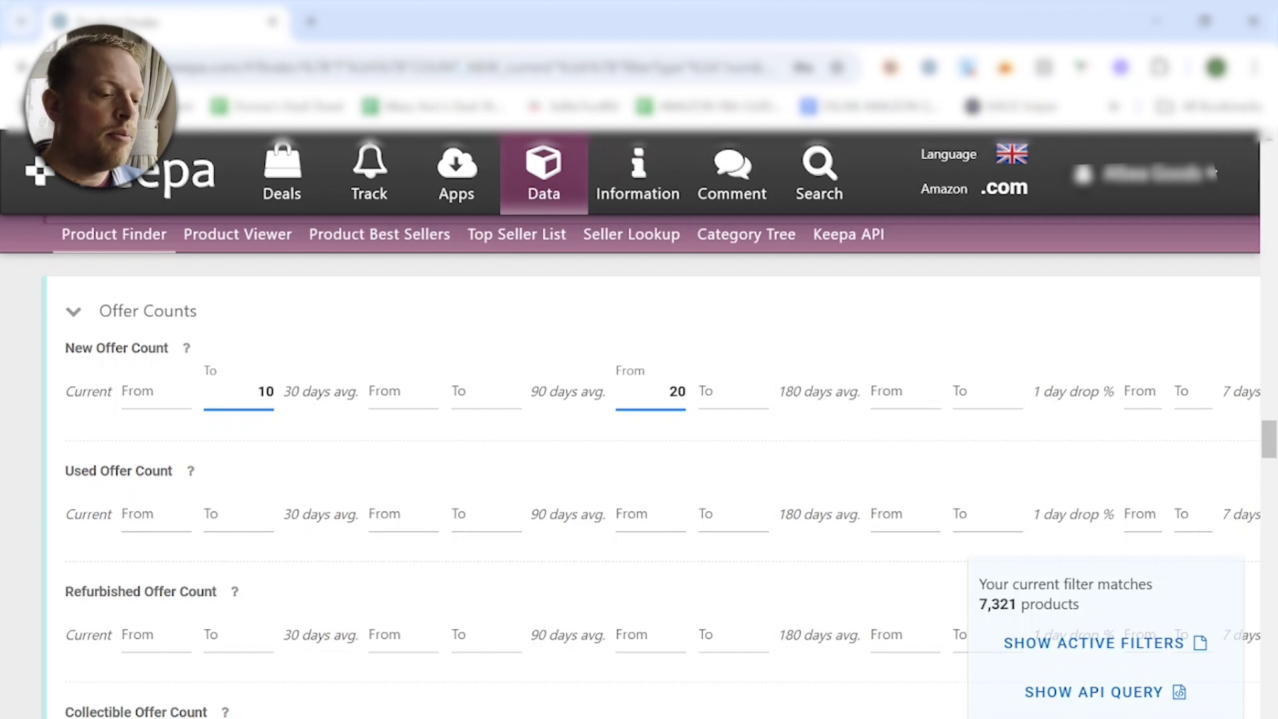
pyautogui.click(905, 393)
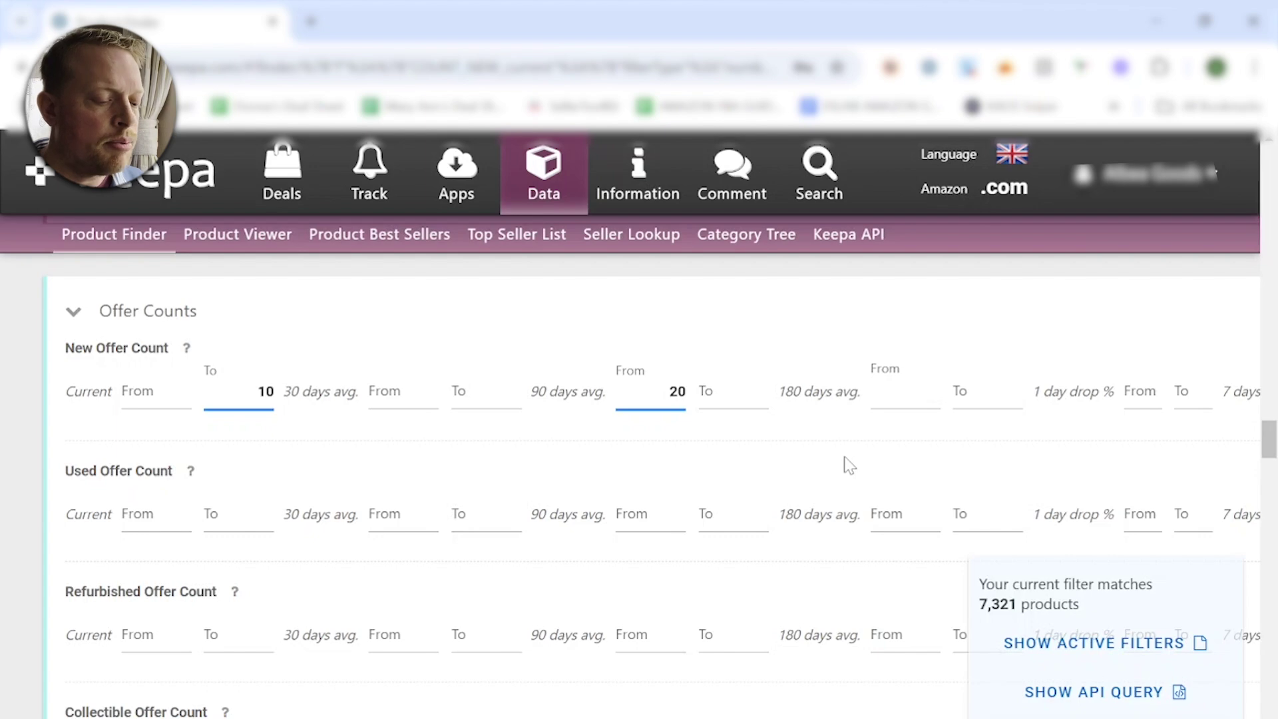
pyautogui.write('30')
pyautogui.click(821, 436)
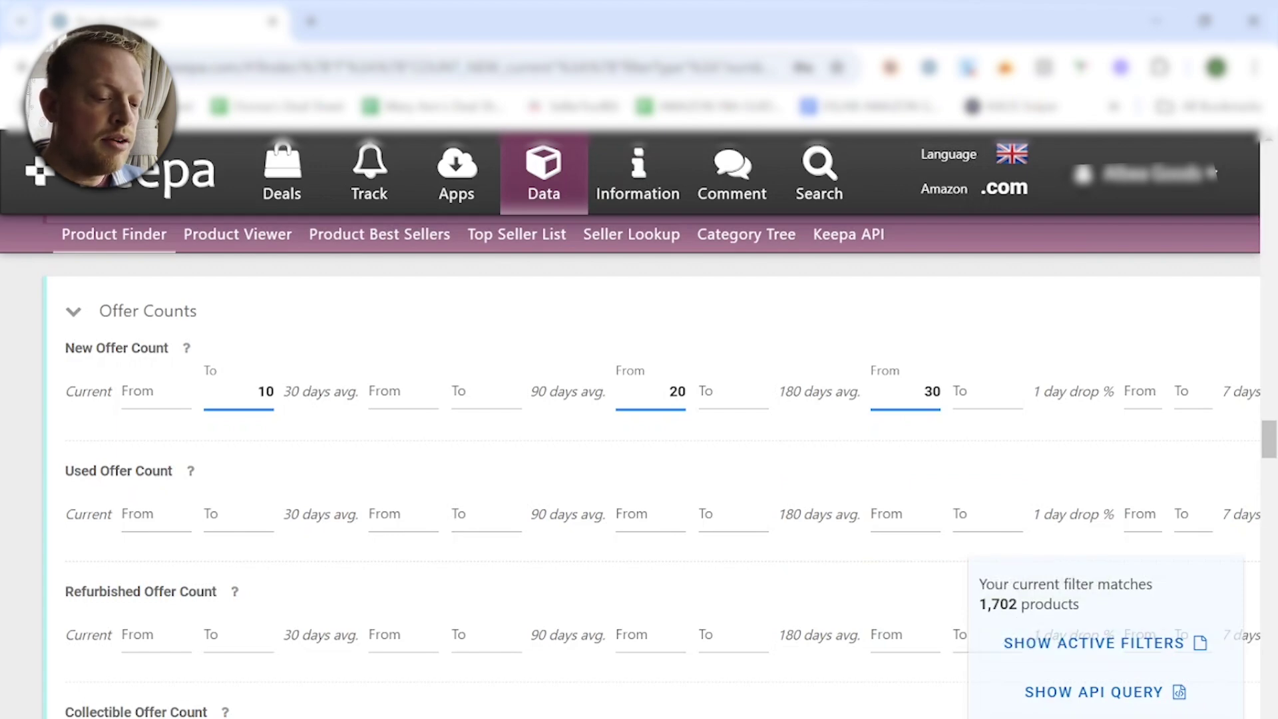
pyautogui.press('Return')
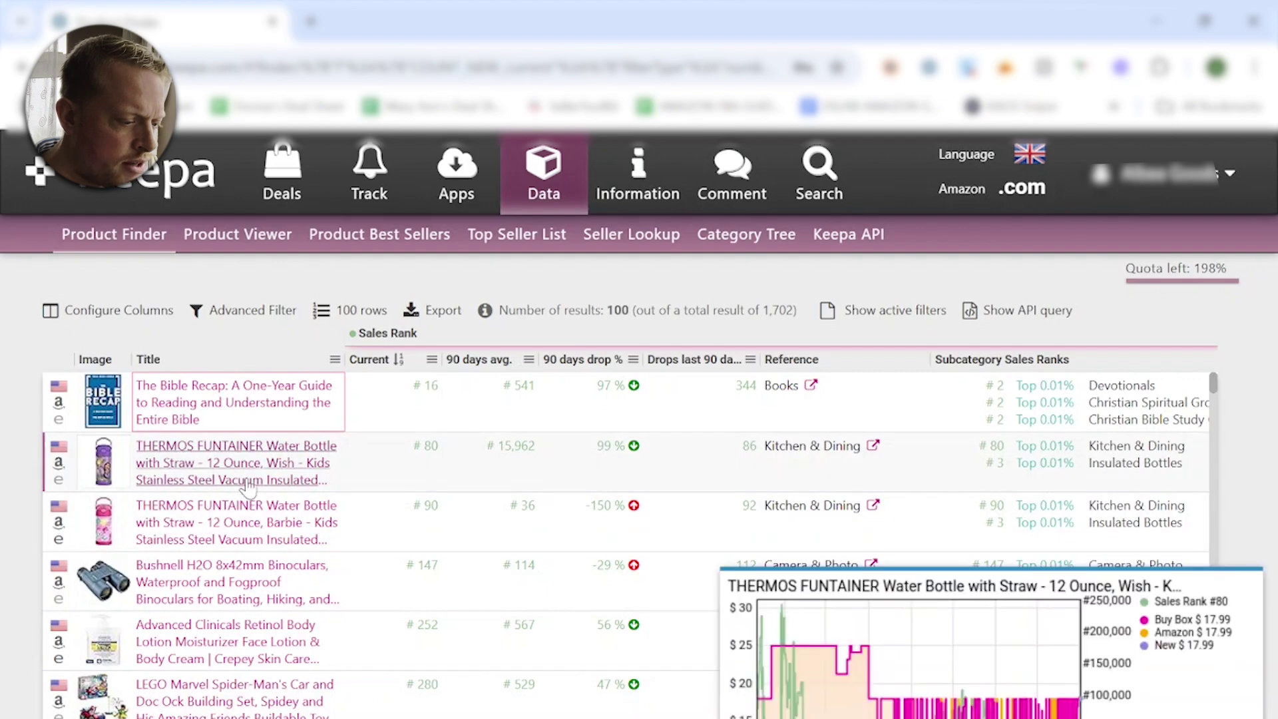
# Examine the Advanced Clinicals Retinol Body Lotion's price and new offer count history over one year, and close its details
pyautogui.click(256, 638)
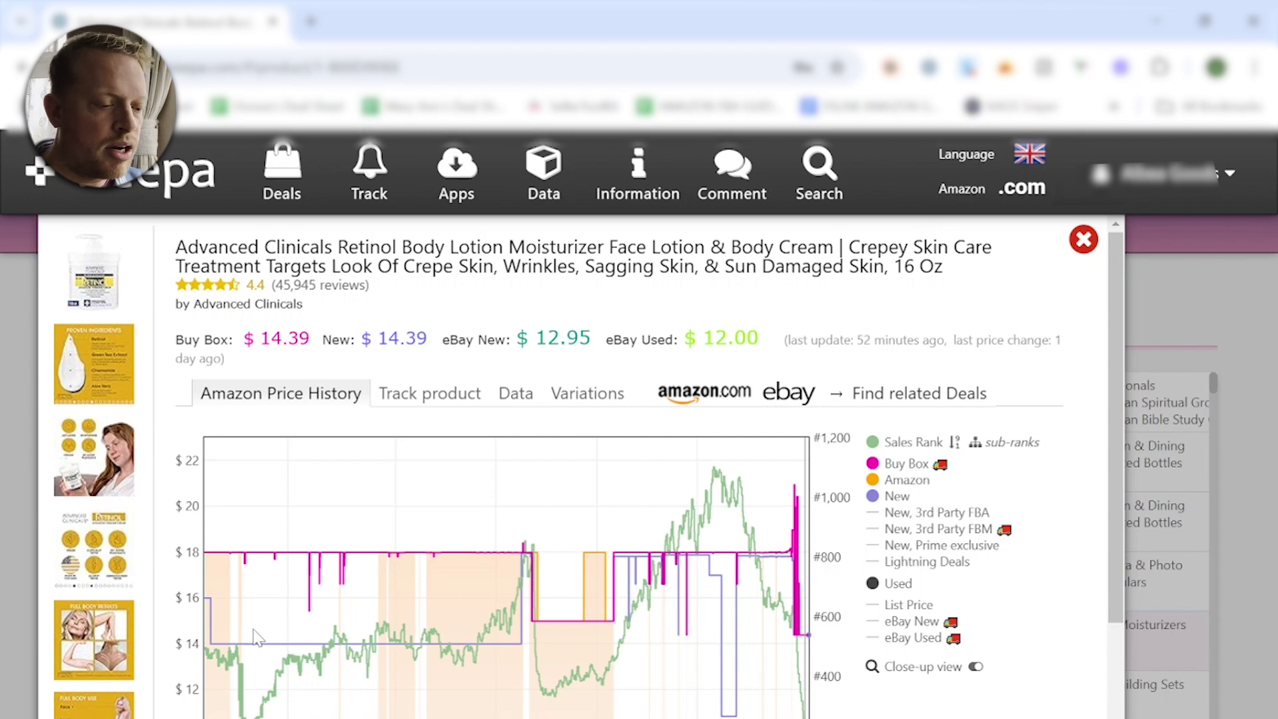
pyautogui.moveTo(1117, 300); pyautogui.dragTo(1157, 536)
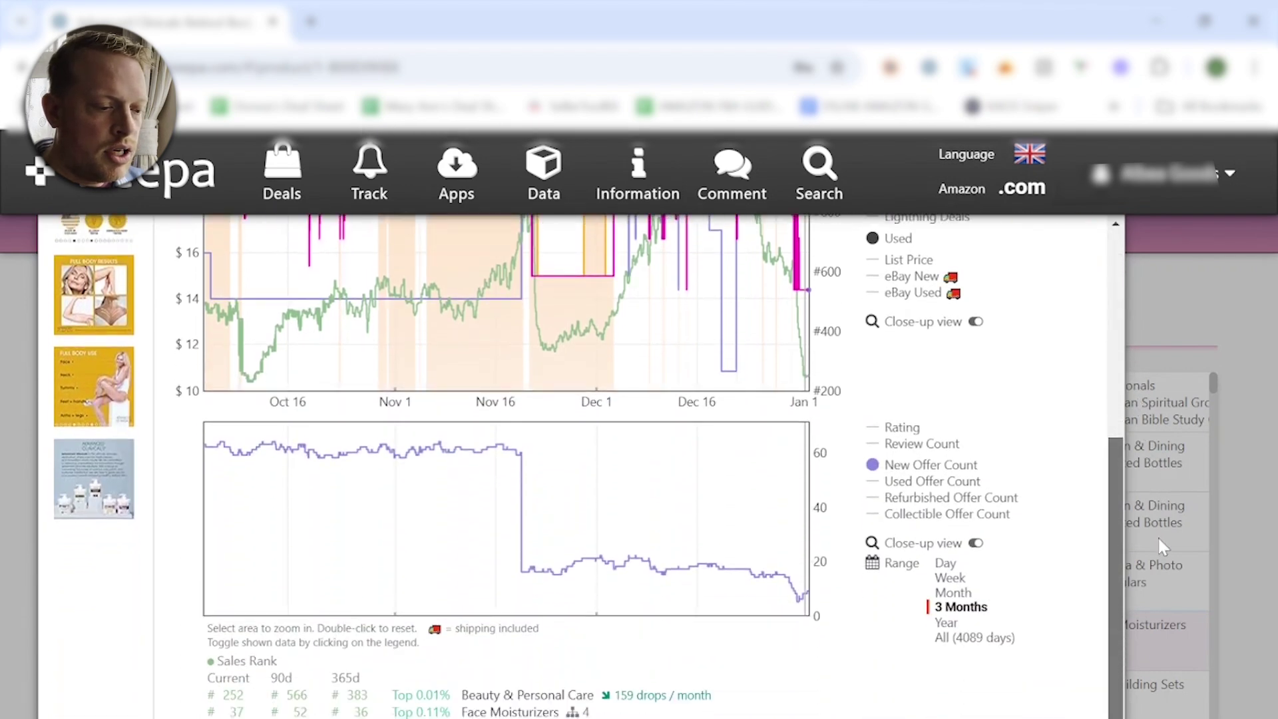
pyautogui.click(944, 622)
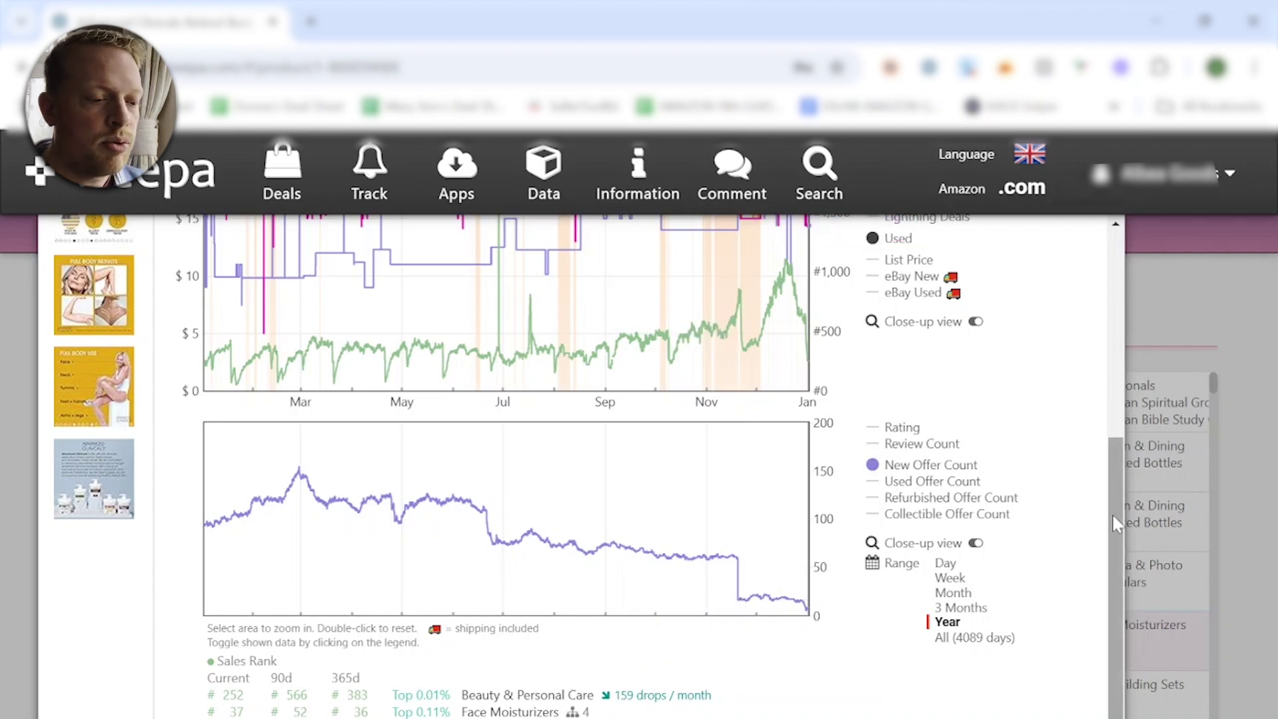
pyautogui.moveTo(1111, 512); pyautogui.dragTo(1084, 243)
pyautogui.click(1083, 241)
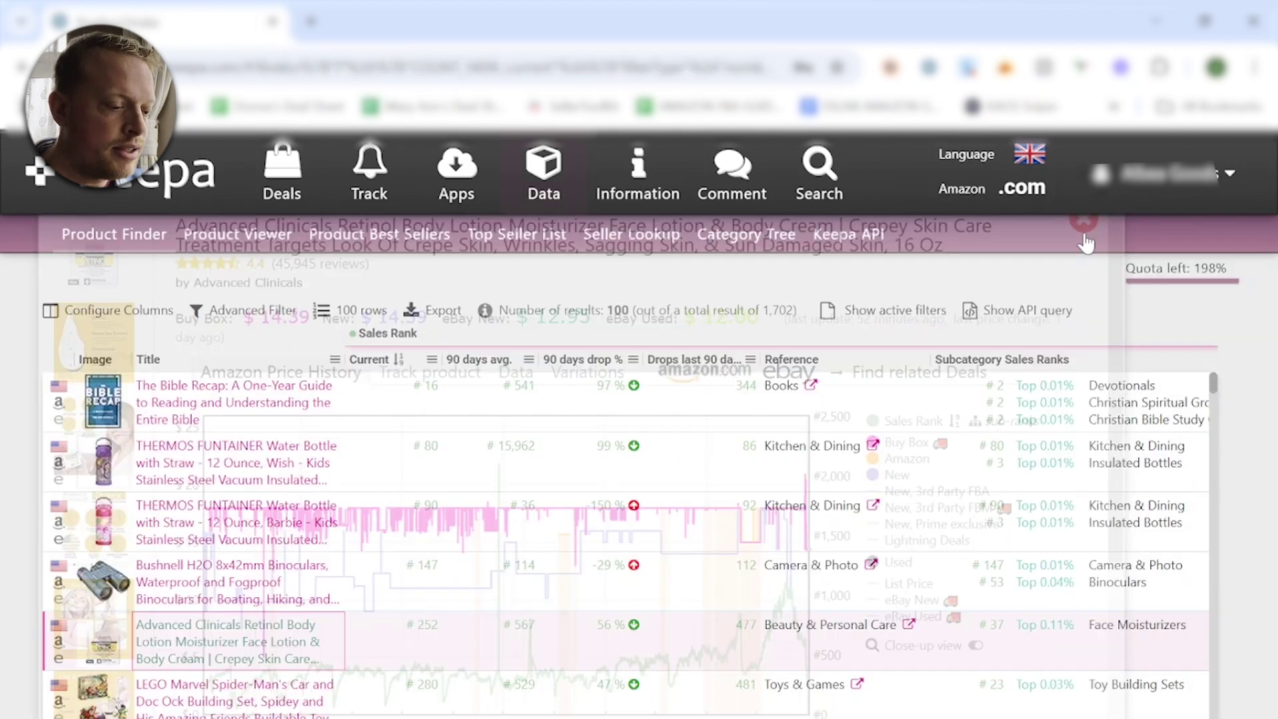
# Examine the price and new offer count history of the LEGO Marvel Spider-Man's Car set, and close its details
pyautogui.click(276, 707)
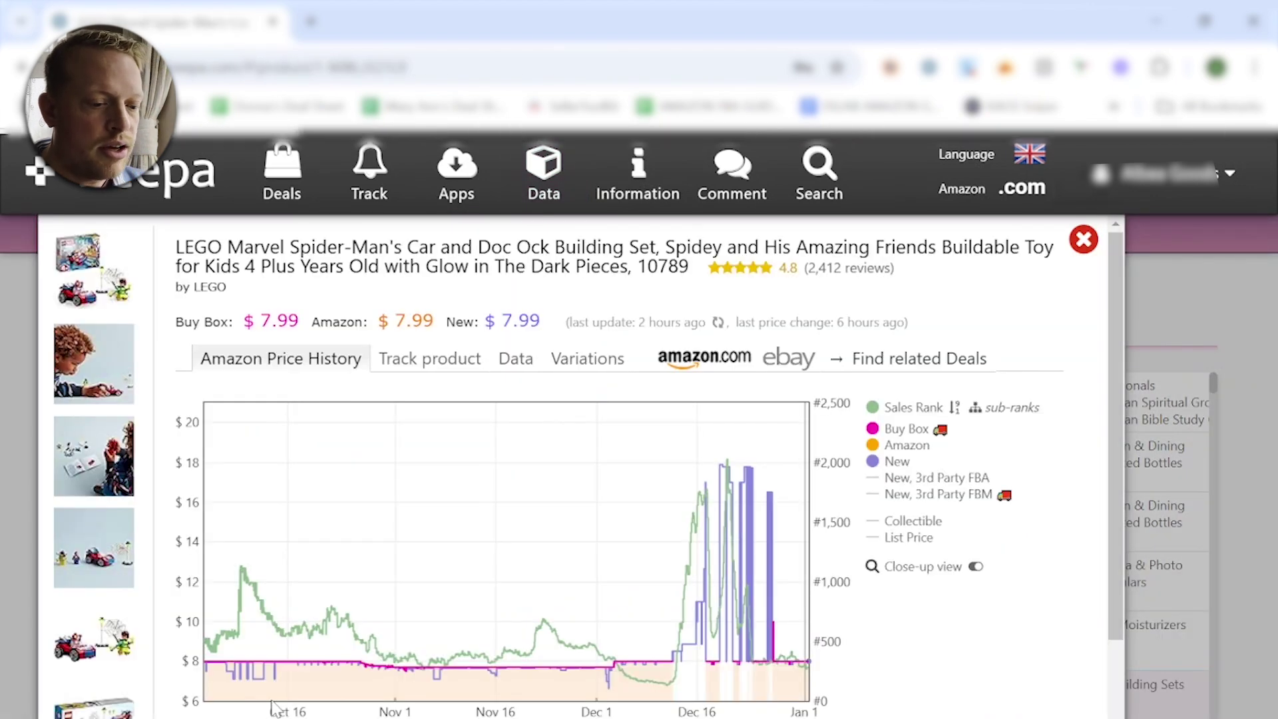
pyautogui.scroll(-3, 602, 629)
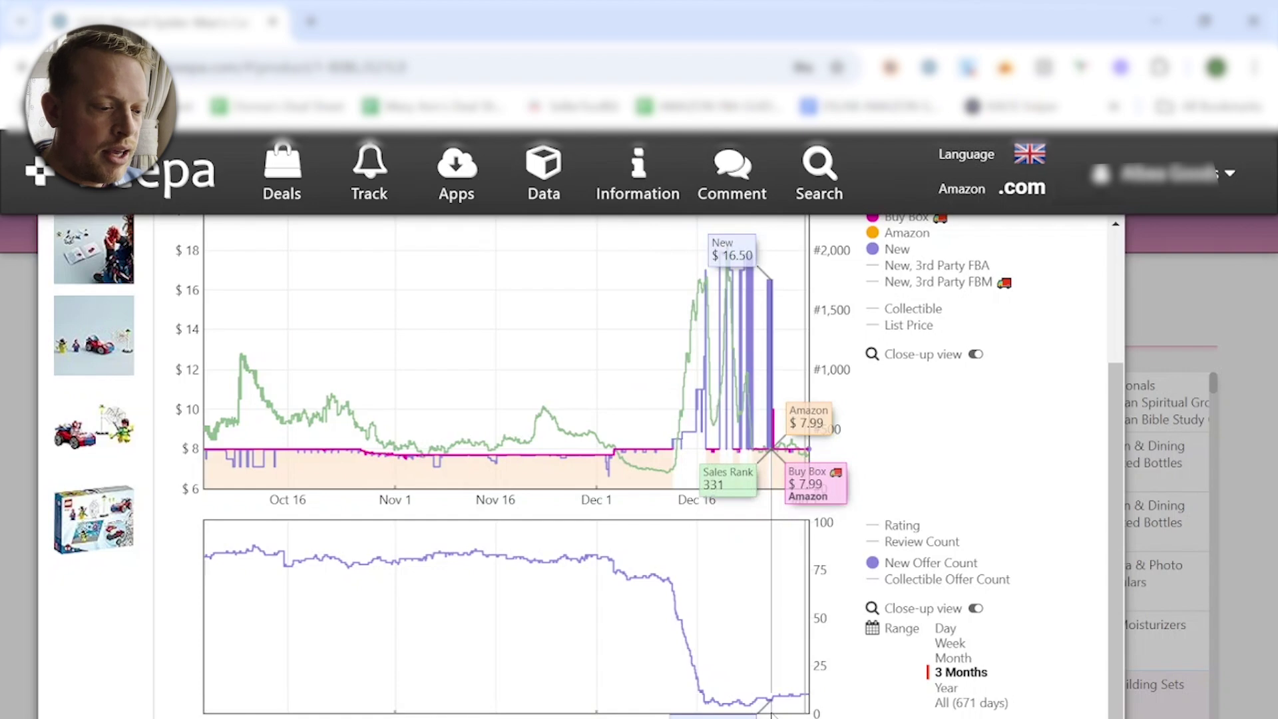
pyautogui.scroll(3, 1091, 500)
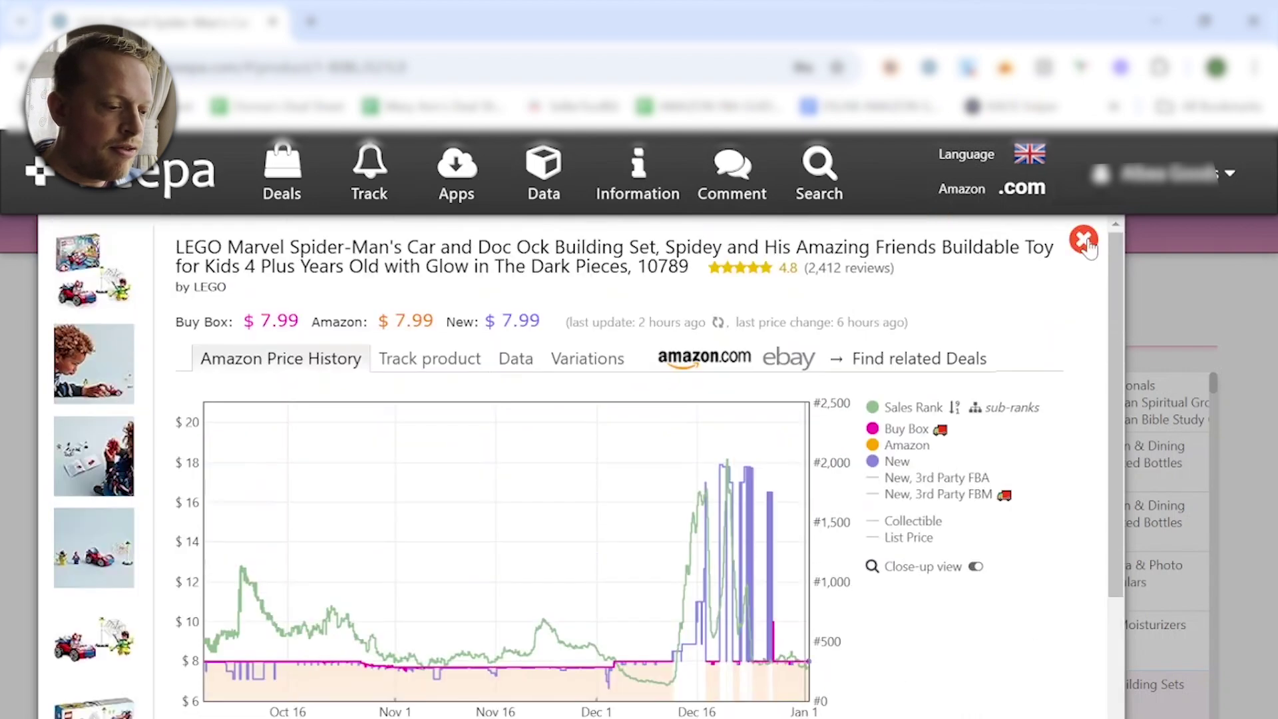
pyautogui.click(1085, 243)
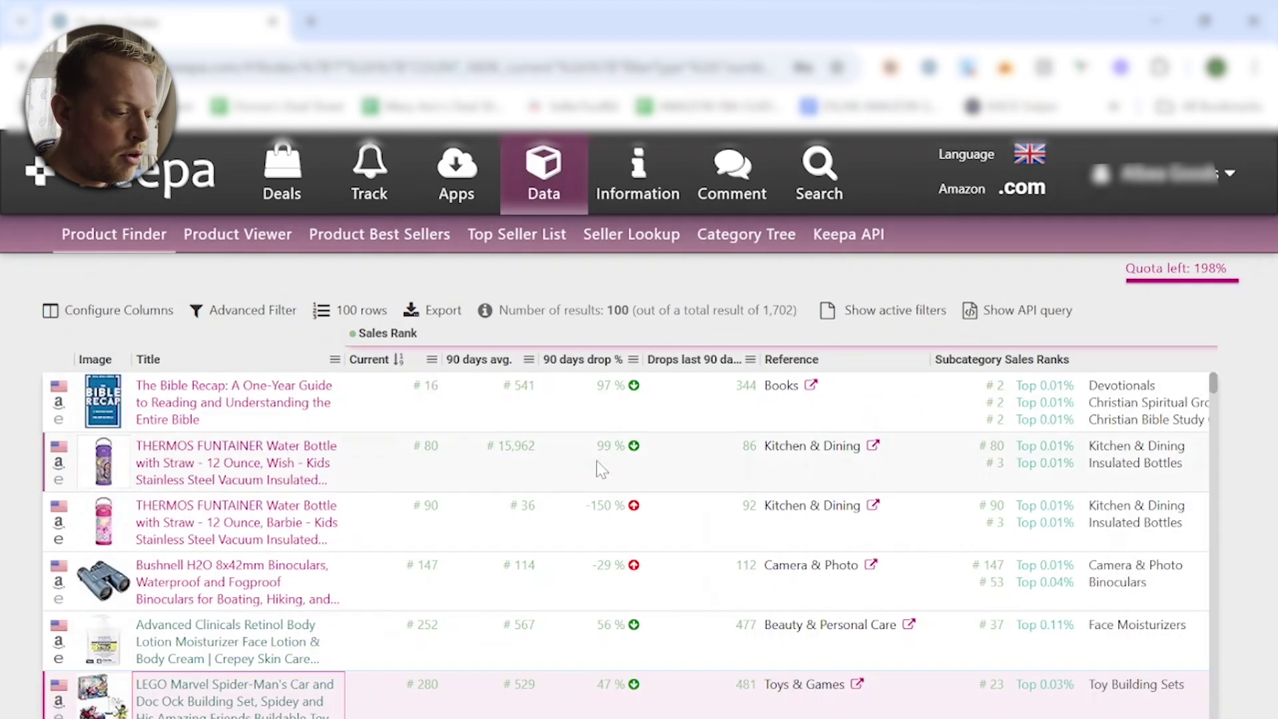
# Examine the price, sales rank and new offer count history of the adidas Men's Daily 3.0 Skate Shoe
pyautogui.click(182, 453)
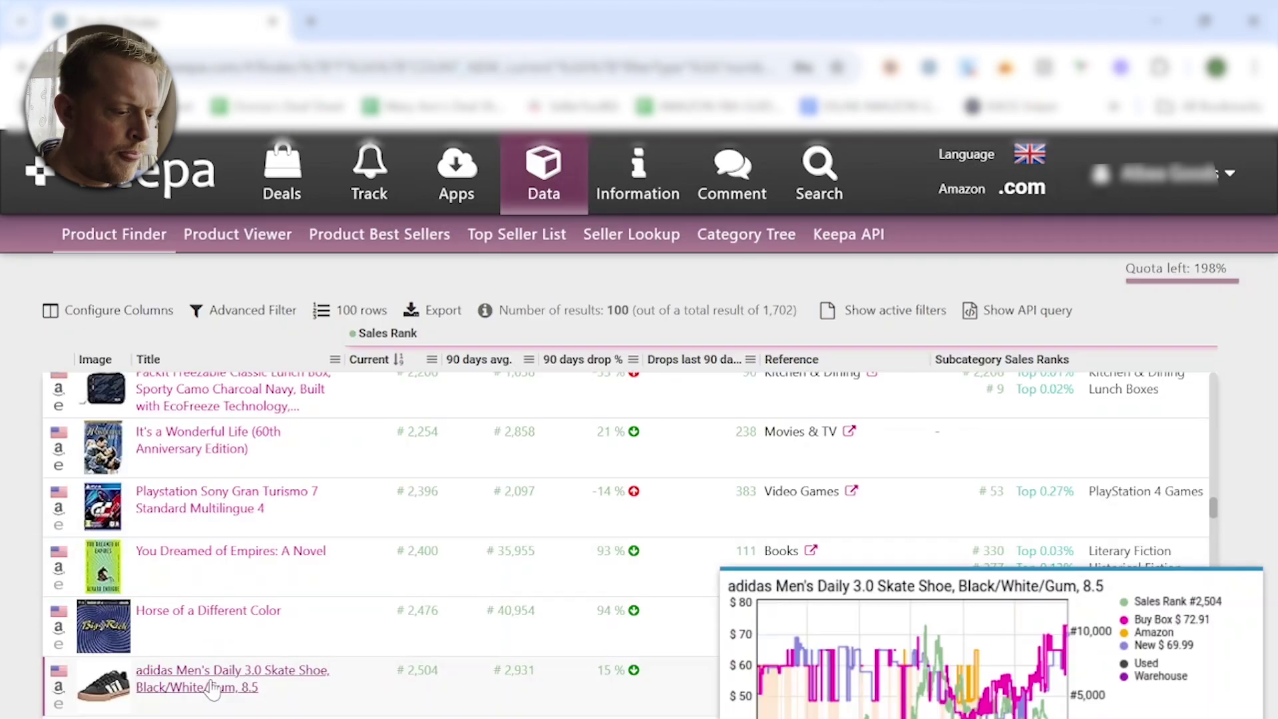
pyautogui.click(212, 686)
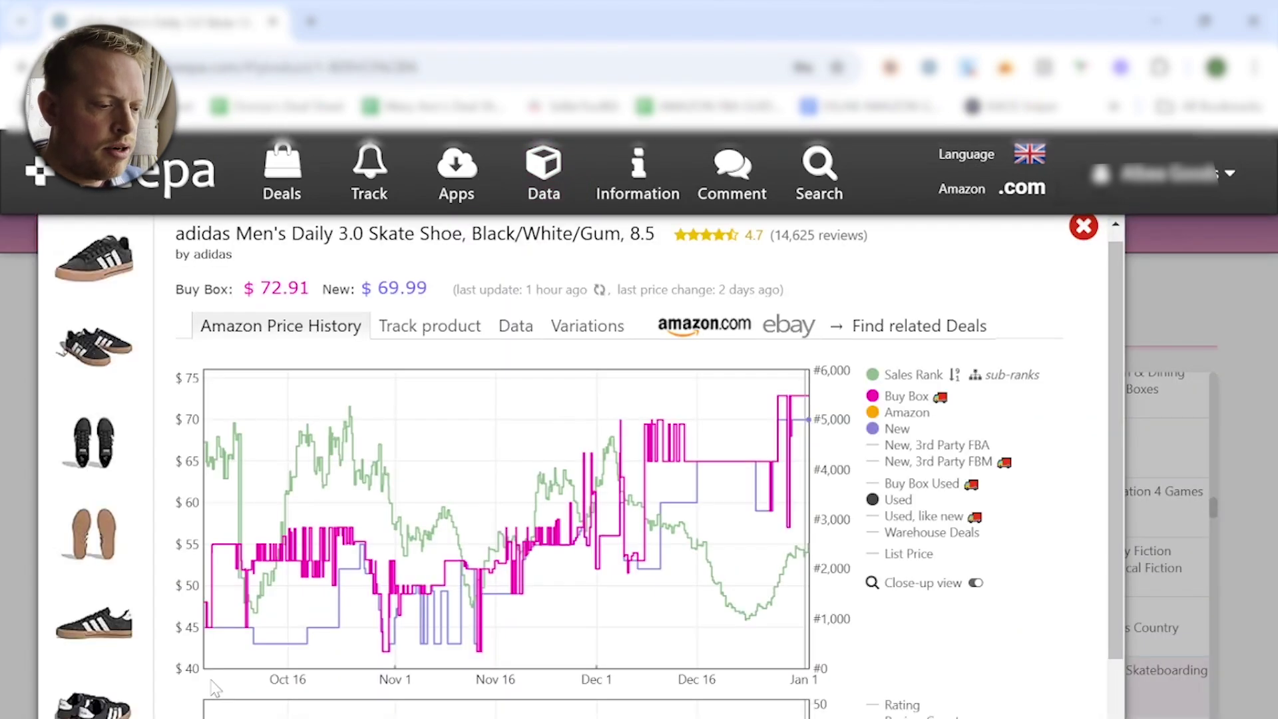
pyautogui.scroll(-4, 214, 689)
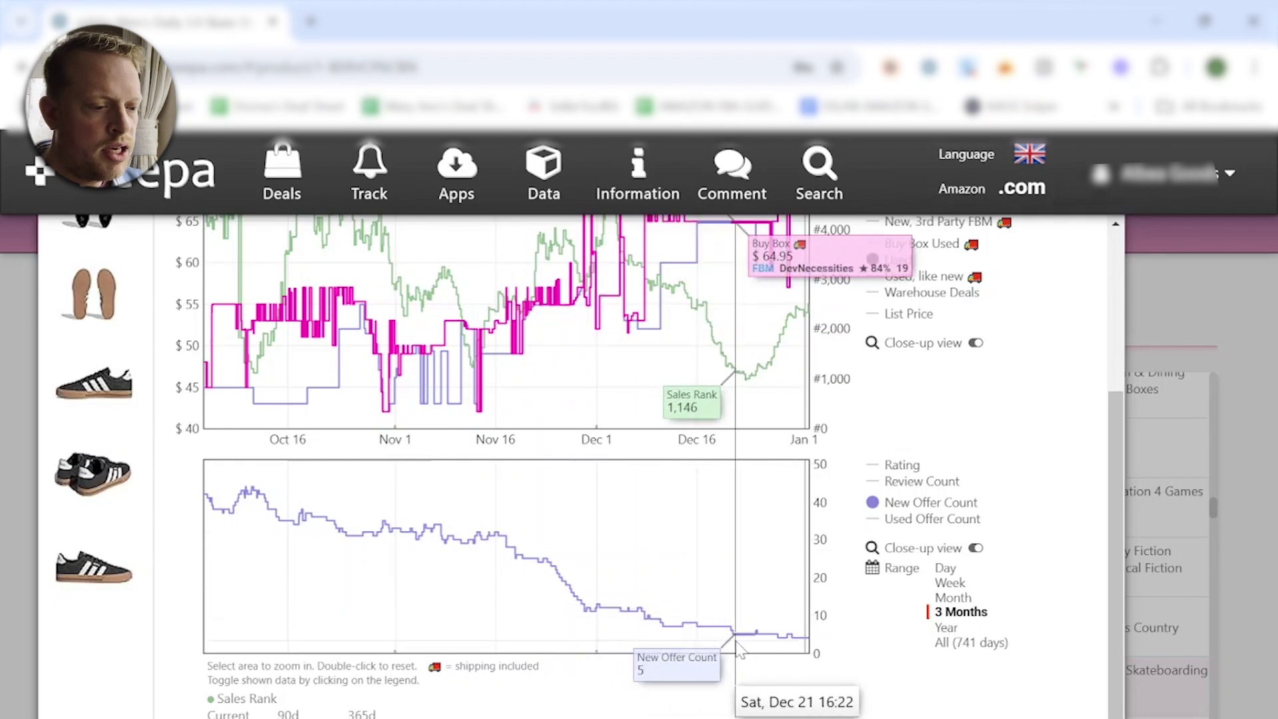
pyautogui.scroll(2, 739, 648)
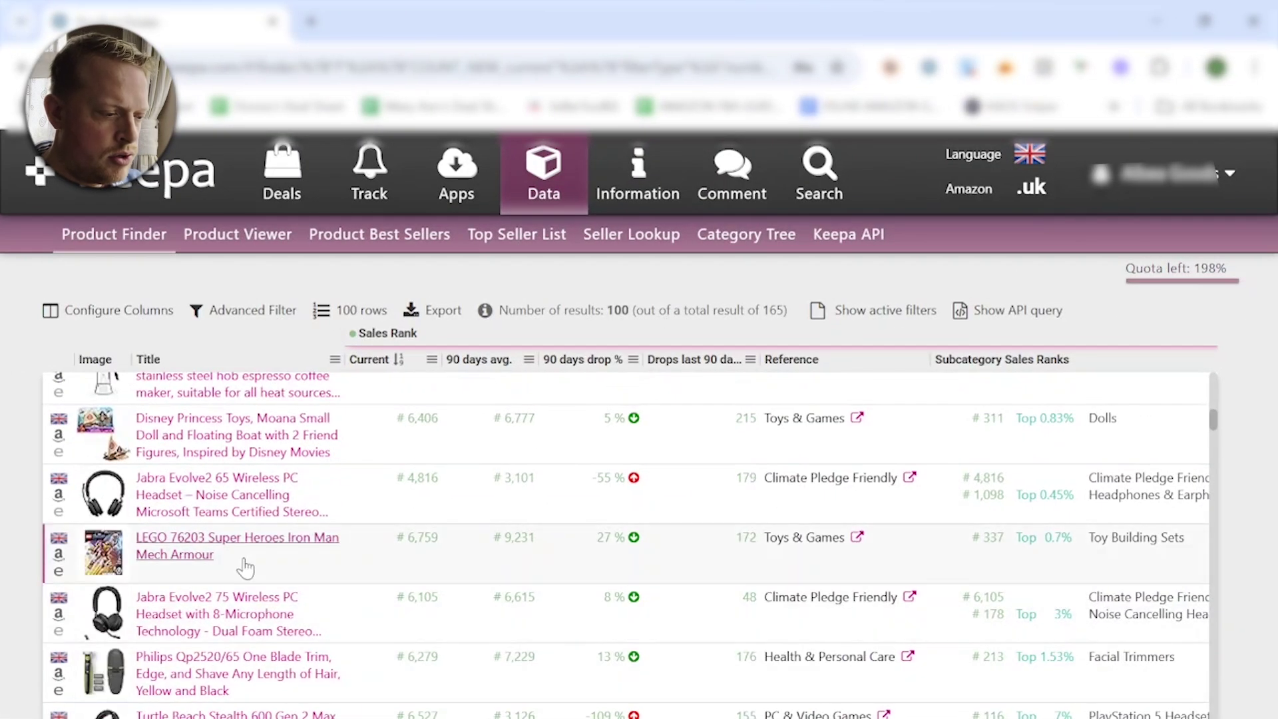
# Examine the Philips Qp2520/65 One Blade's price and new offer count history in the UK results, and close its details
pyautogui.moveTo(194, 549)
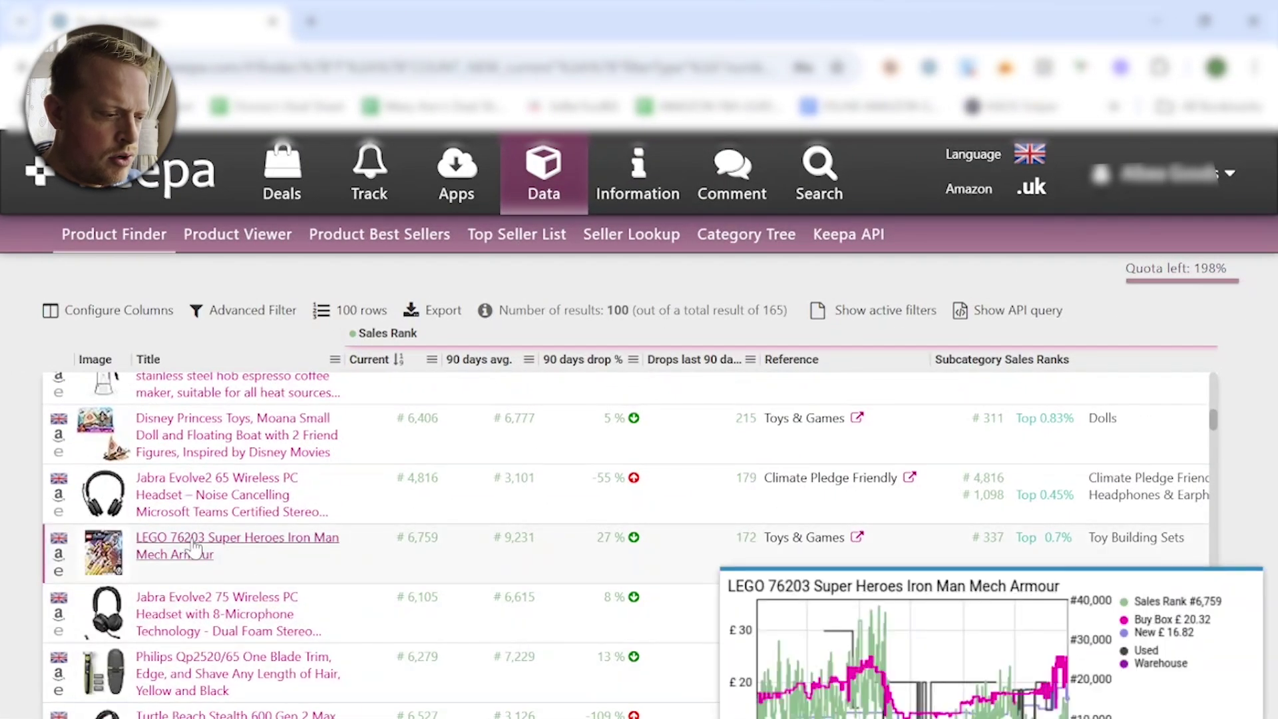
pyautogui.click(201, 672)
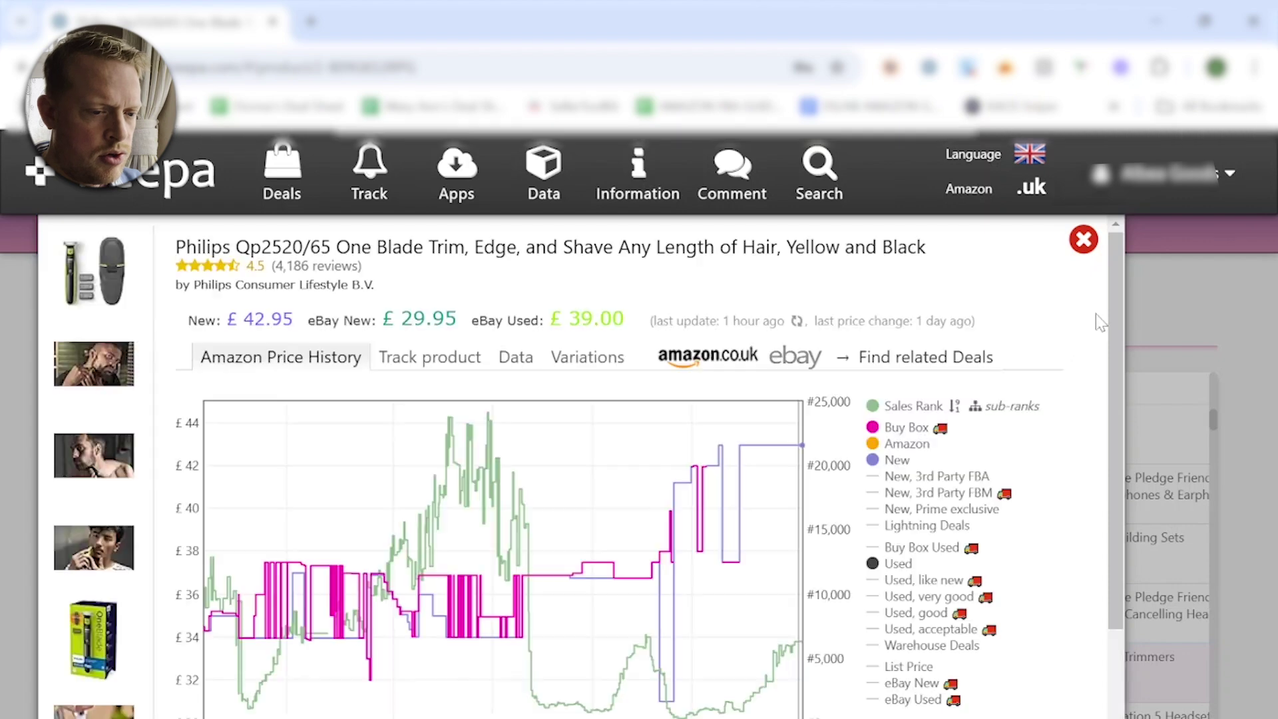
pyautogui.moveTo(1117, 281); pyautogui.dragTo(1124, 418)
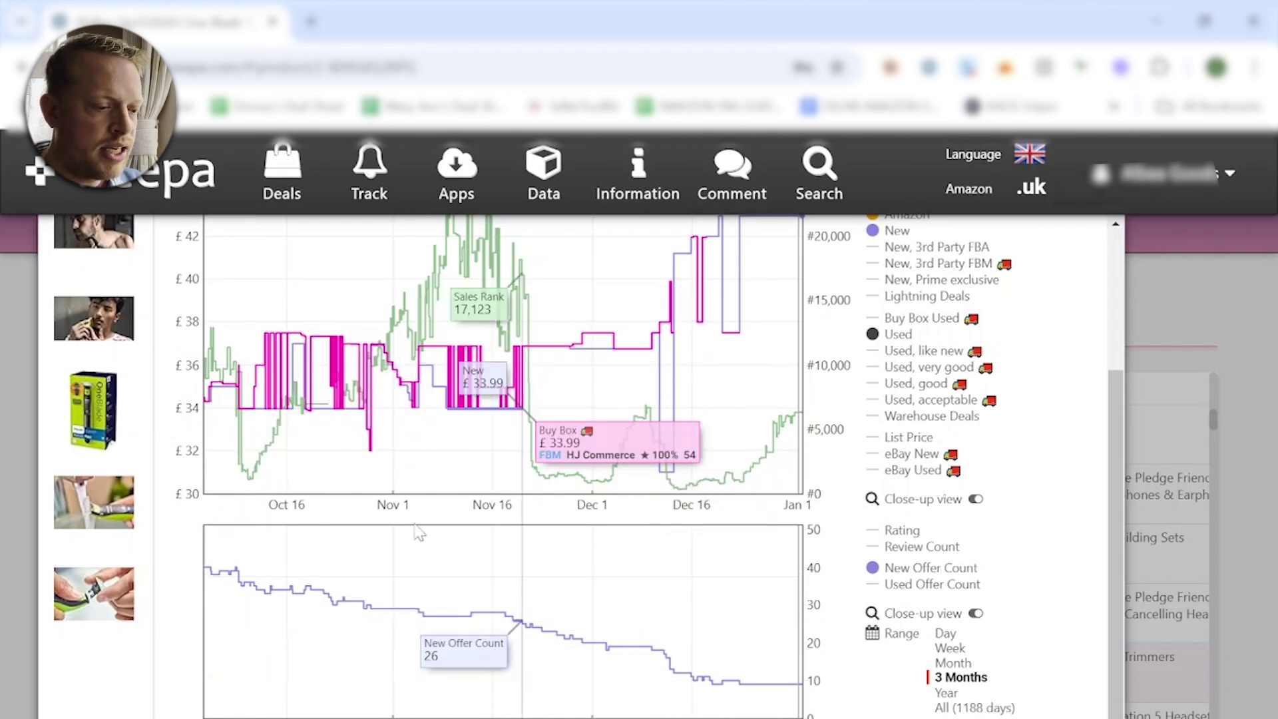
pyautogui.moveTo(1109, 432); pyautogui.dragTo(1102, 374)
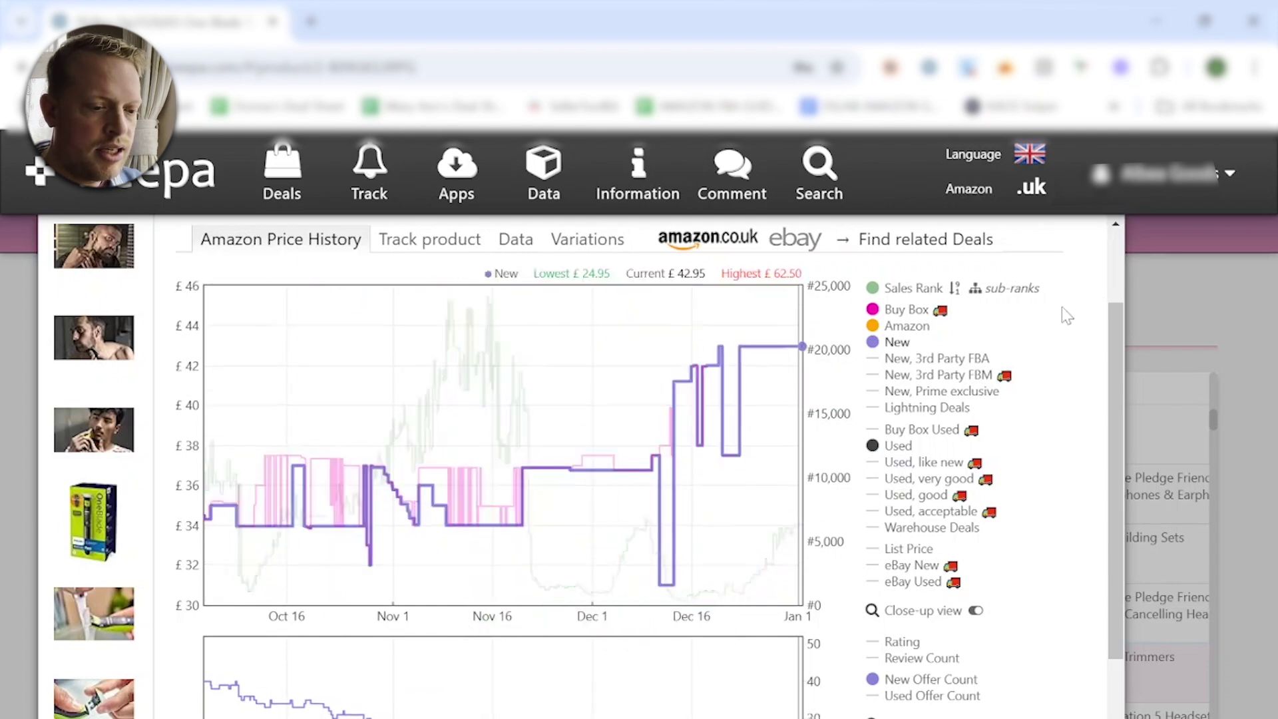
pyautogui.moveTo(1115, 337); pyautogui.dragTo(1115, 390)
pyautogui.press('Escape')
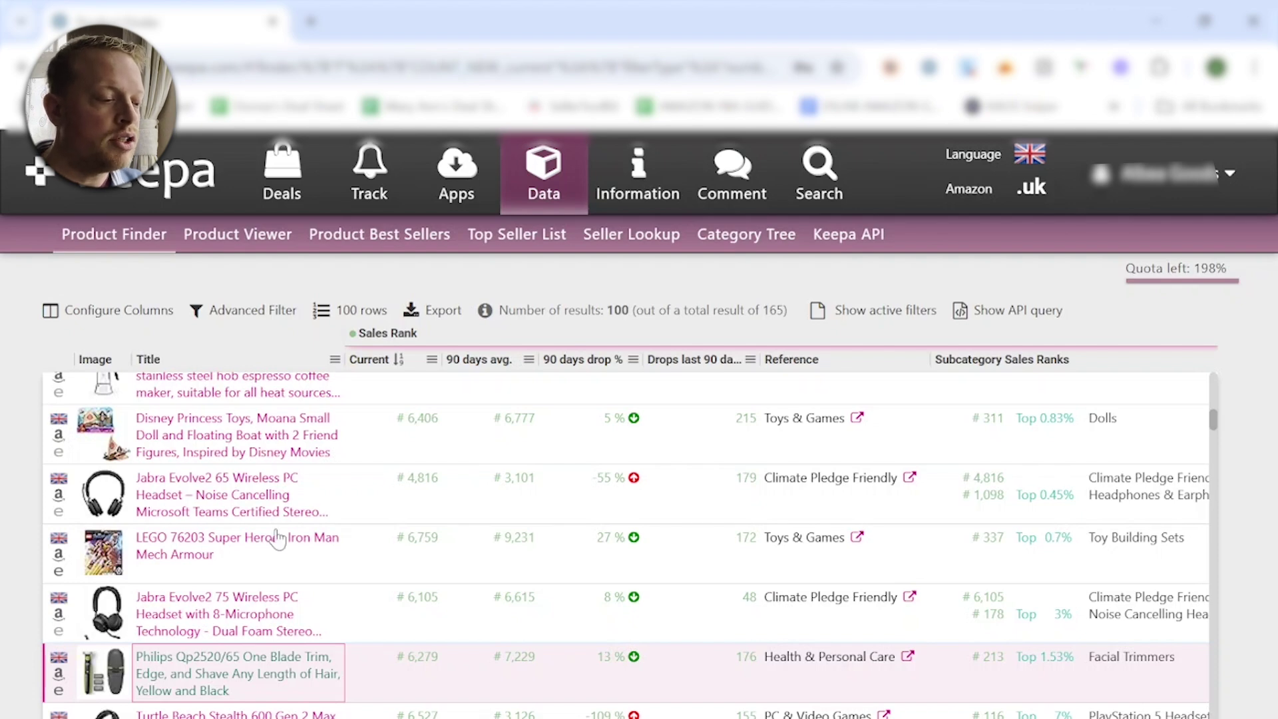
# Refine the advanced filter to products with Amazon out of stock in the Beauty root category, and list the matches
pyautogui.click(240, 318)
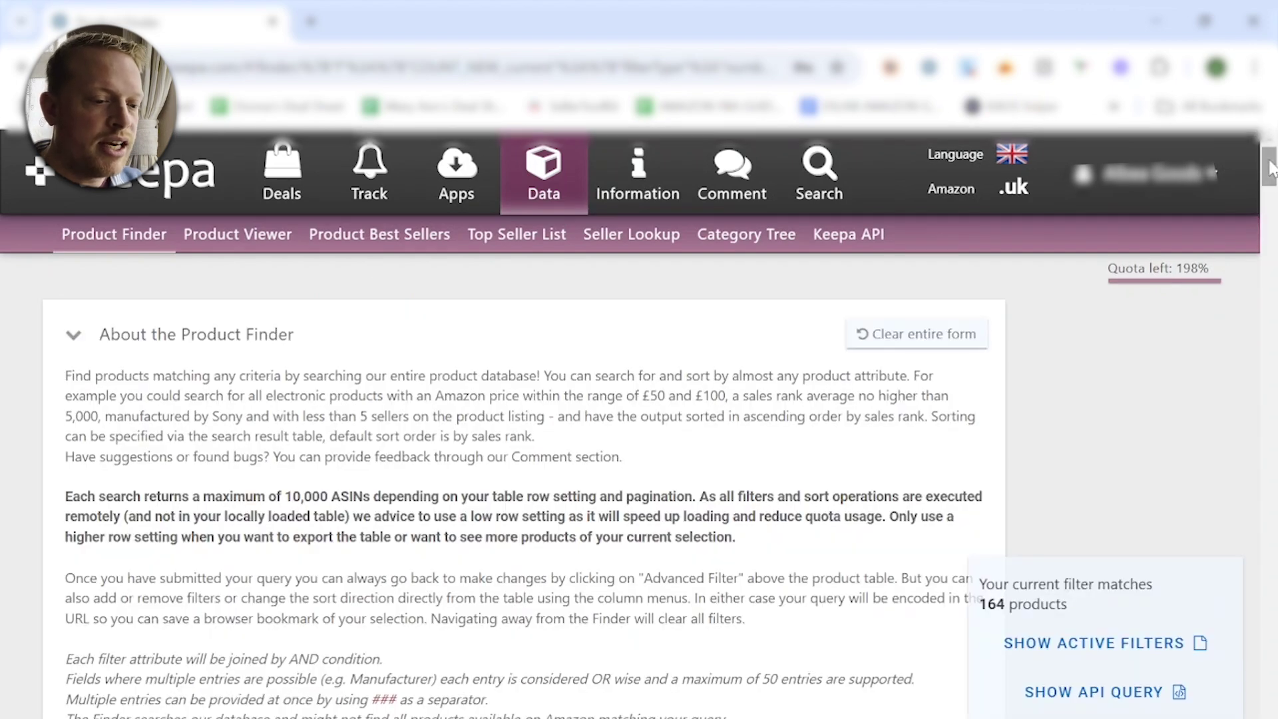
pyautogui.moveTo(1272, 174); pyautogui.dragTo(1272, 200)
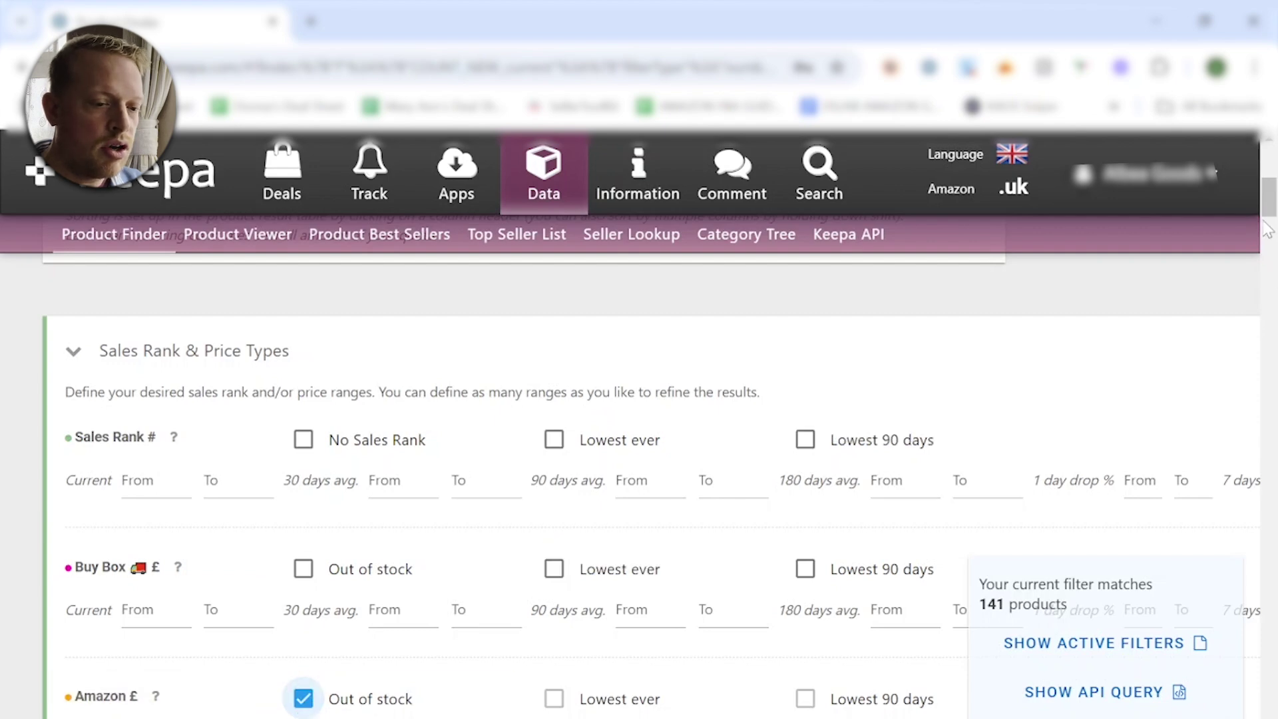
pyautogui.moveTo(1270, 206); pyautogui.dragTo(1269, 372)
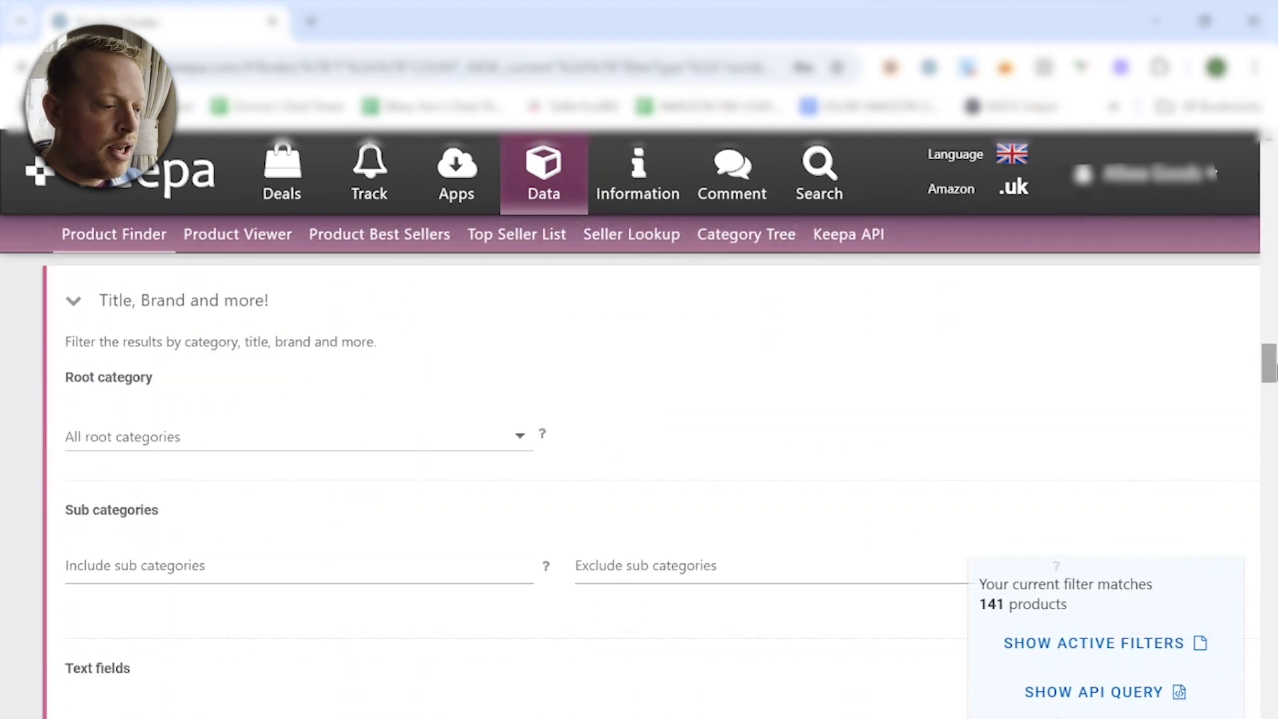
pyautogui.click(321, 442)
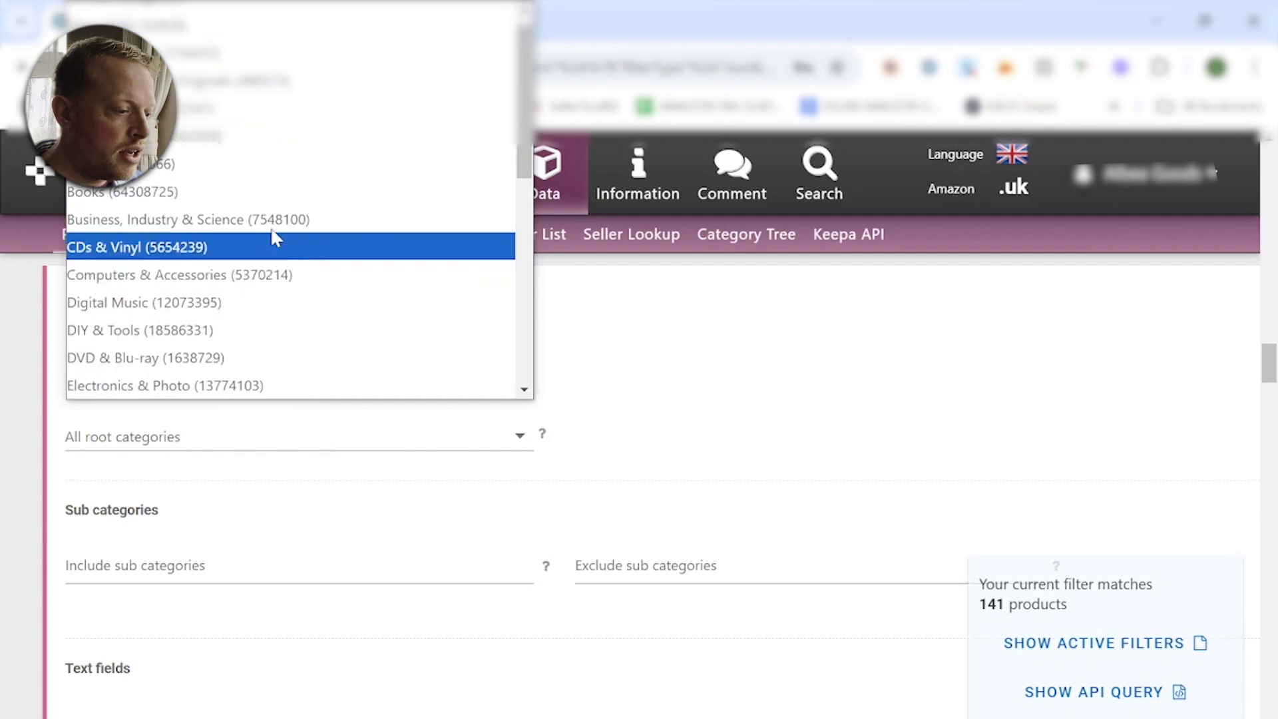
pyautogui.click(272, 175)
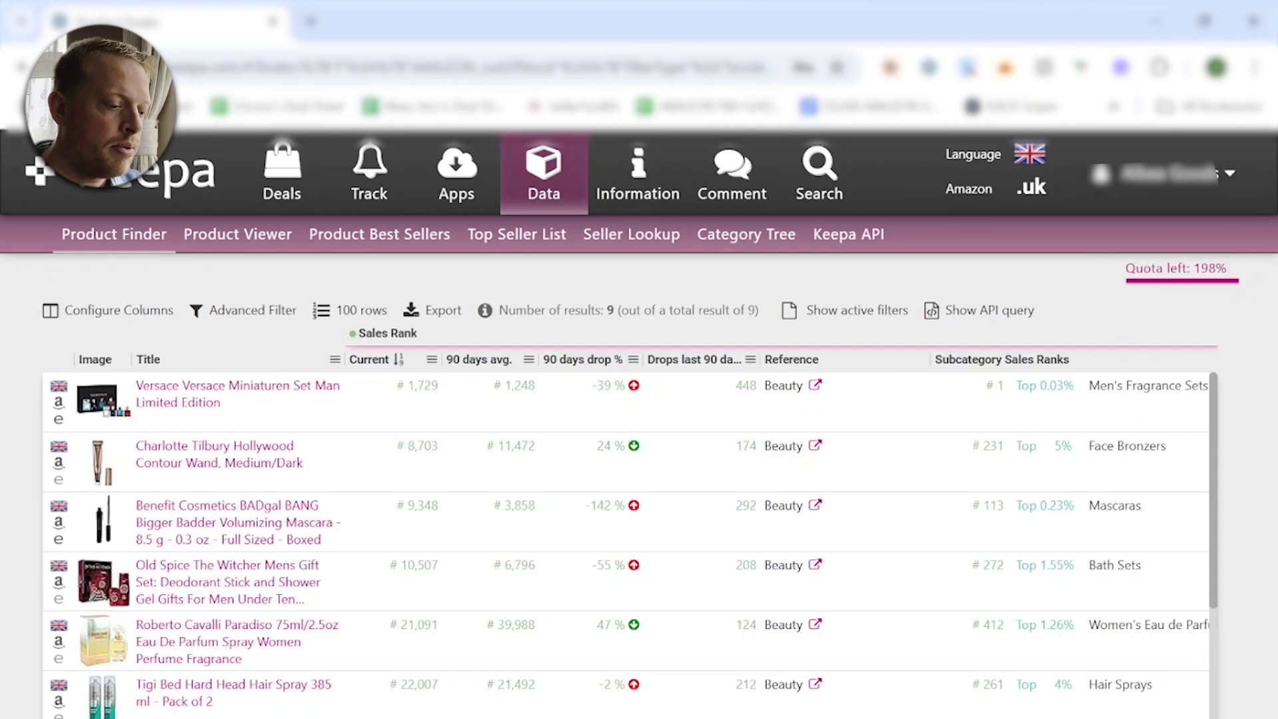
# Examine the price and new offer count history of the Versace Miniaturen Set Man Limited Edition
pyautogui.click(238, 399)
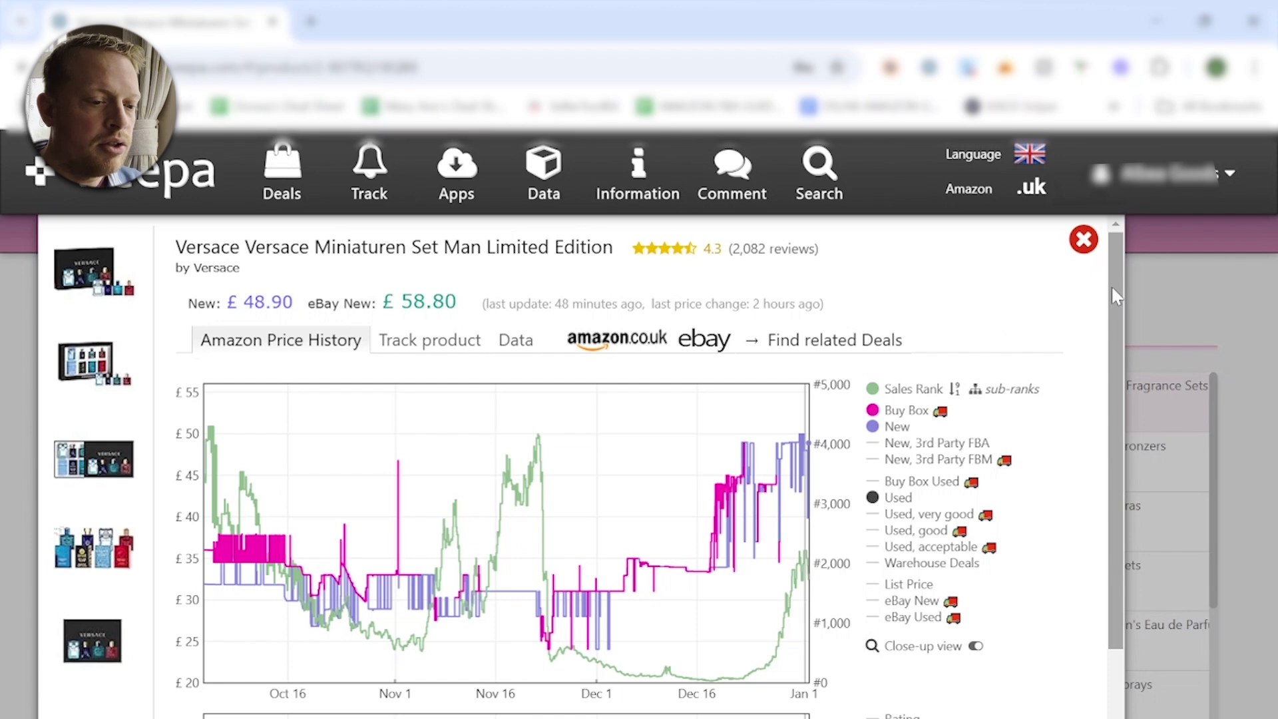
pyautogui.moveTo(1111, 285); pyautogui.dragTo(1129, 380)
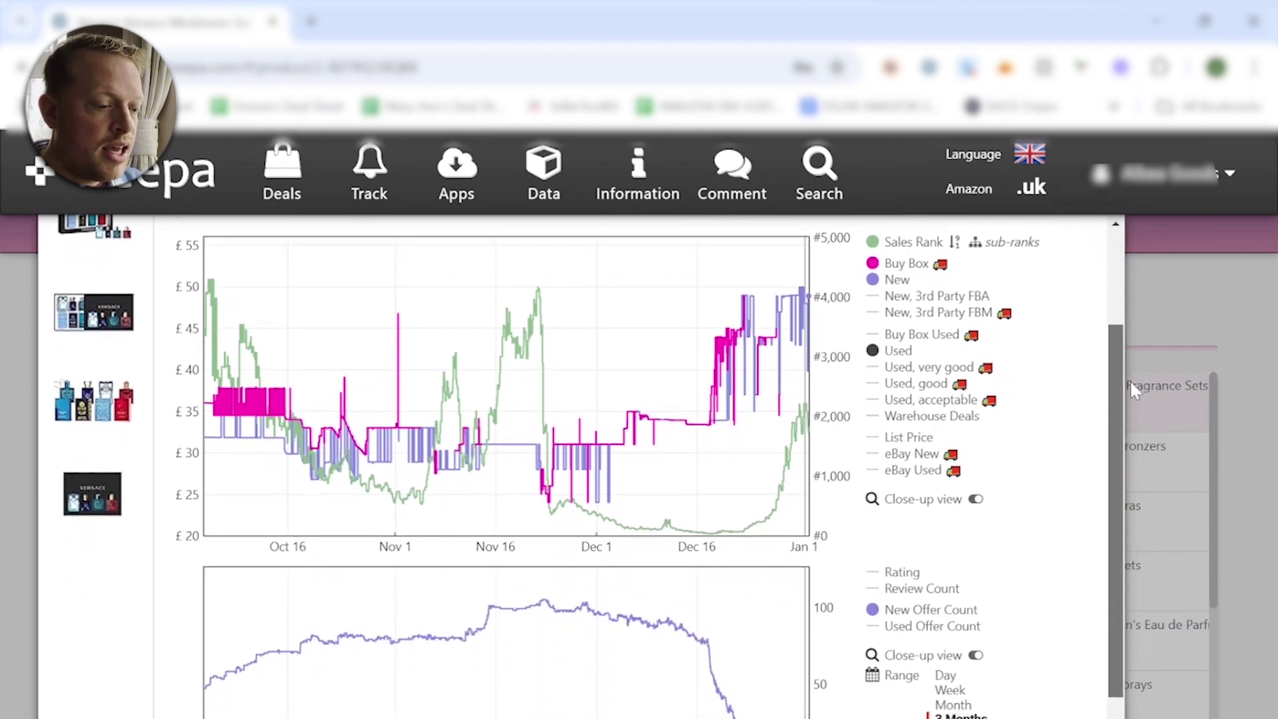